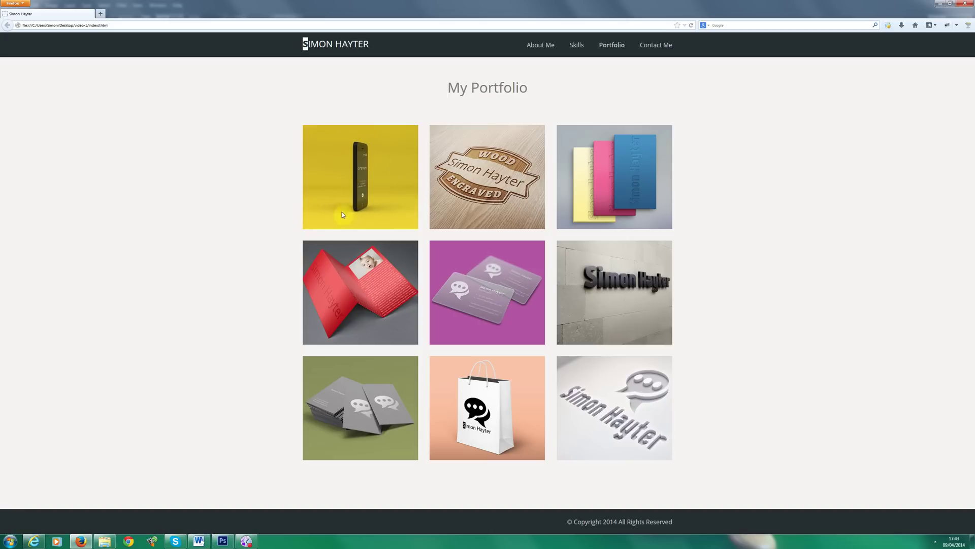
# Switch from the Firefox portfolio page to the empty Photoshop workspace.
pyautogui.click(226, 541)
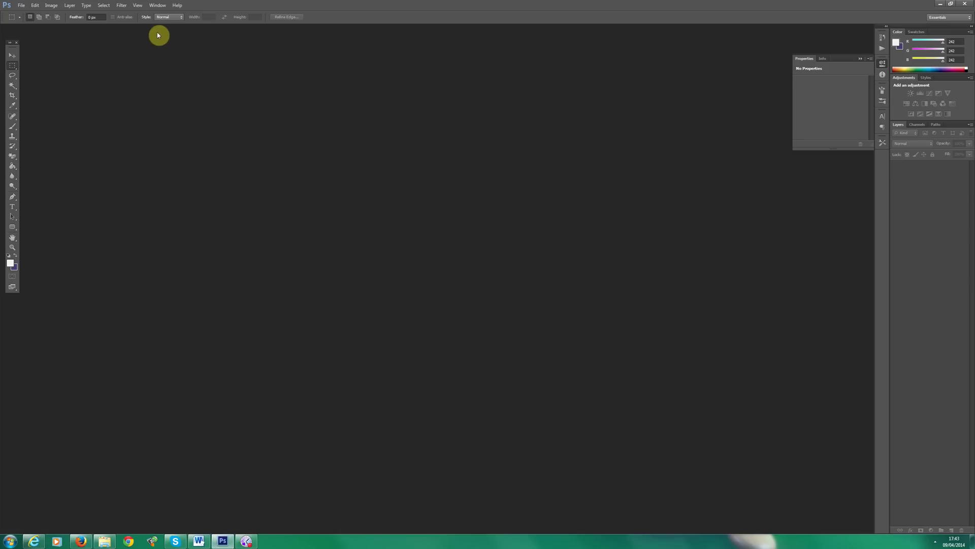
# Show the Timeline panel from the Window menu, then open the File menu.
pyautogui.click(158, 5)
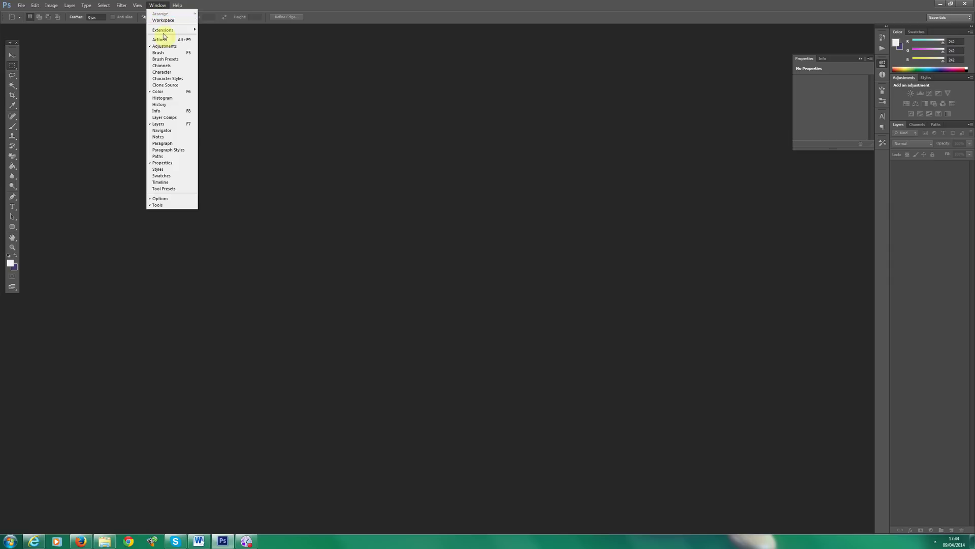
pyautogui.click(165, 183)
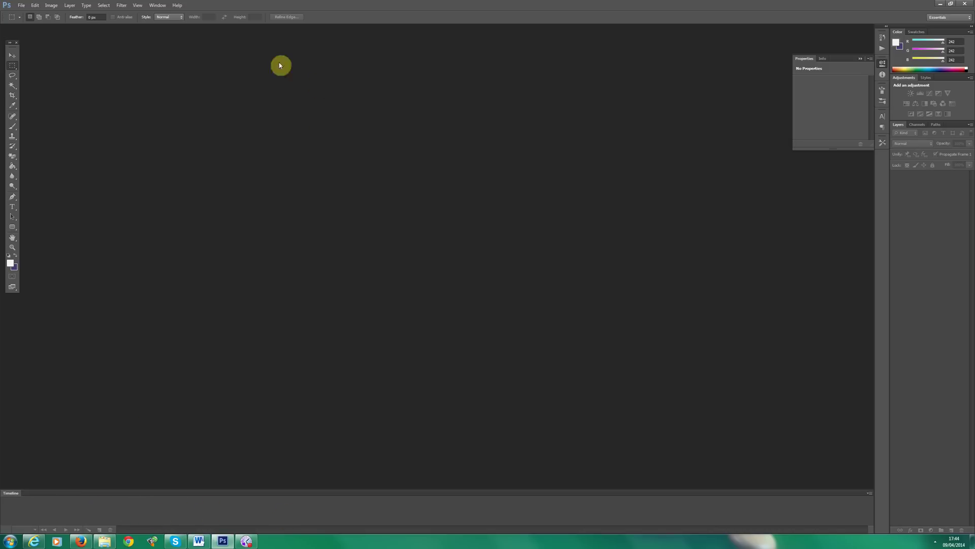
pyautogui.click(23, 7)
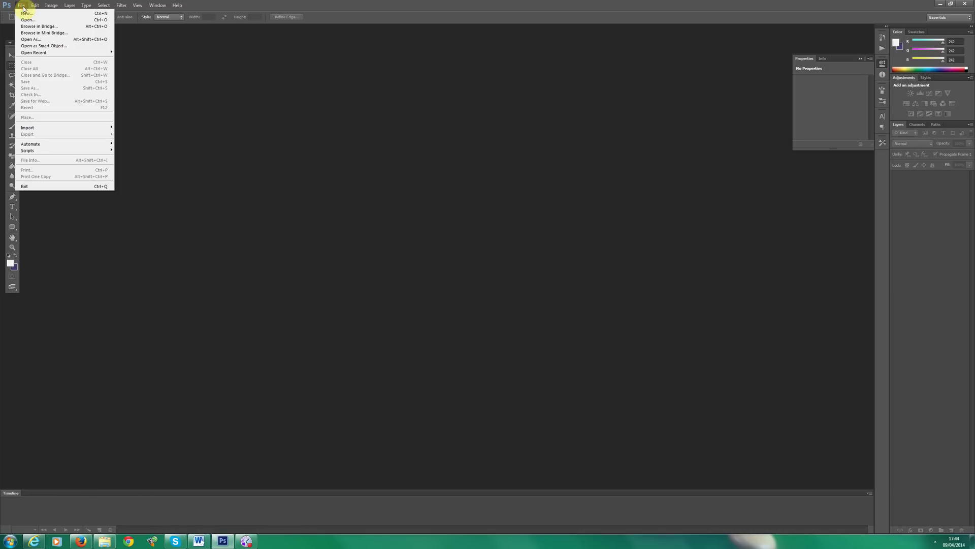
# Launch Bridge, select all 91 renders from small-simon2_0000.tif, and load them into Photoshop layers.
pyautogui.click(44, 27)
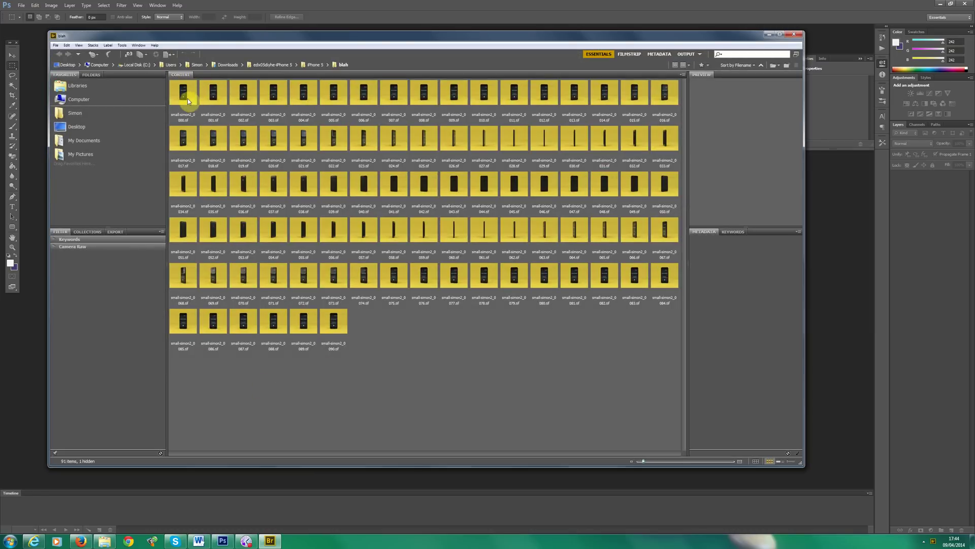
pyautogui.click(189, 101)
pyautogui.keyDown('shift'); pyautogui.click(341, 328); pyautogui.keyUp('shift')
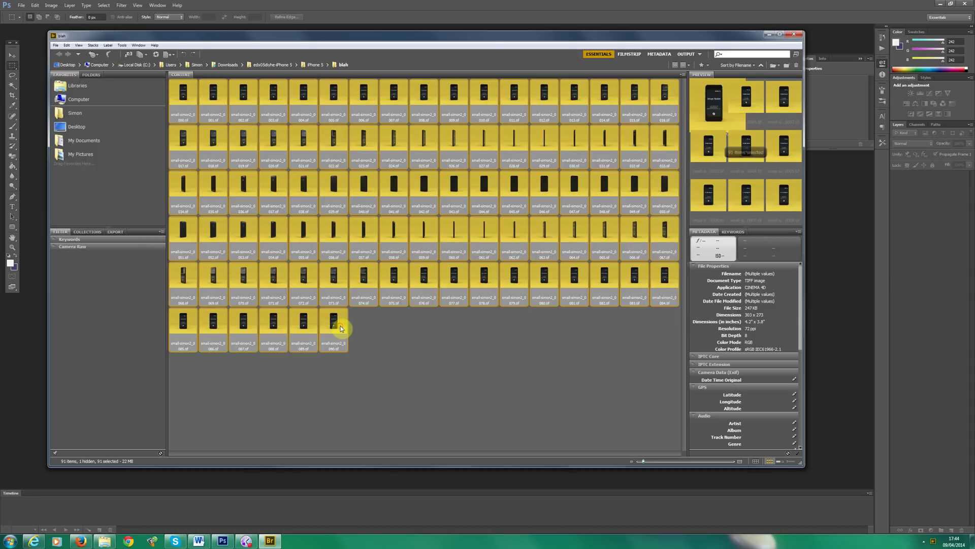
pyautogui.click(121, 46)
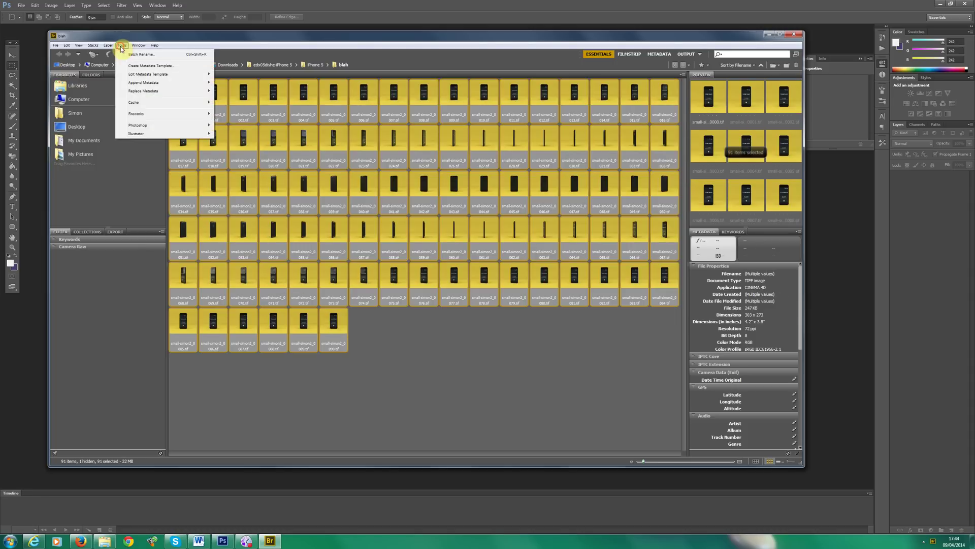
pyautogui.click(147, 125)
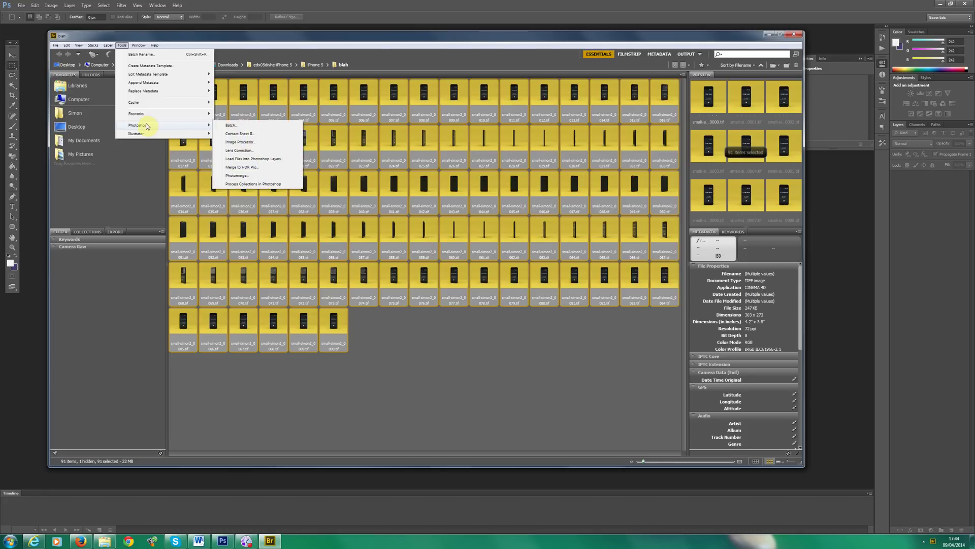
pyautogui.click(254, 159)
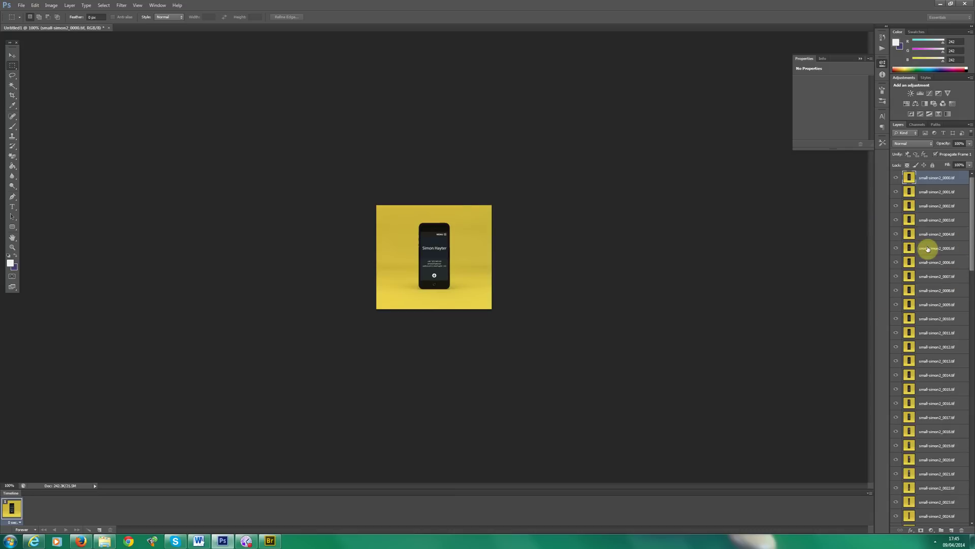
# Create one animation frame per layer with Make Frames From Layers.
pyautogui.moveTo(974, 233)
pyautogui.mouseDown()
pyautogui.moveTo(973, 484)
pyautogui.moveTo(969, 218)
pyautogui.mouseUp()
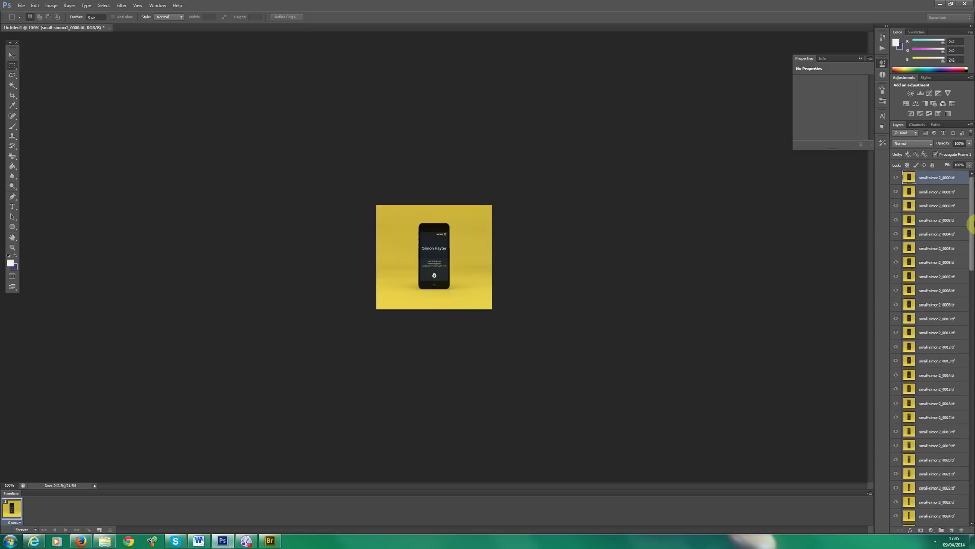
pyautogui.click(869, 495)
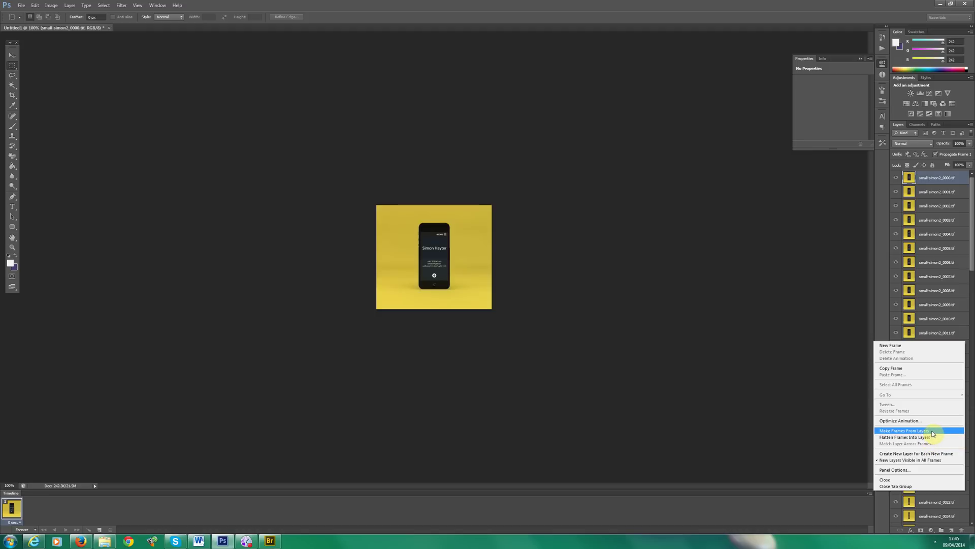
pyautogui.click(871, 494)
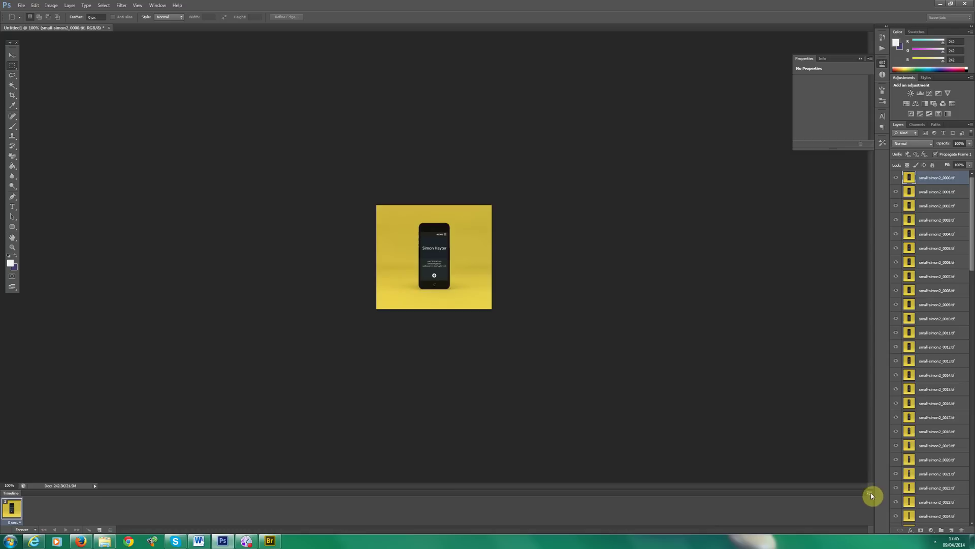
pyautogui.click(871, 495)
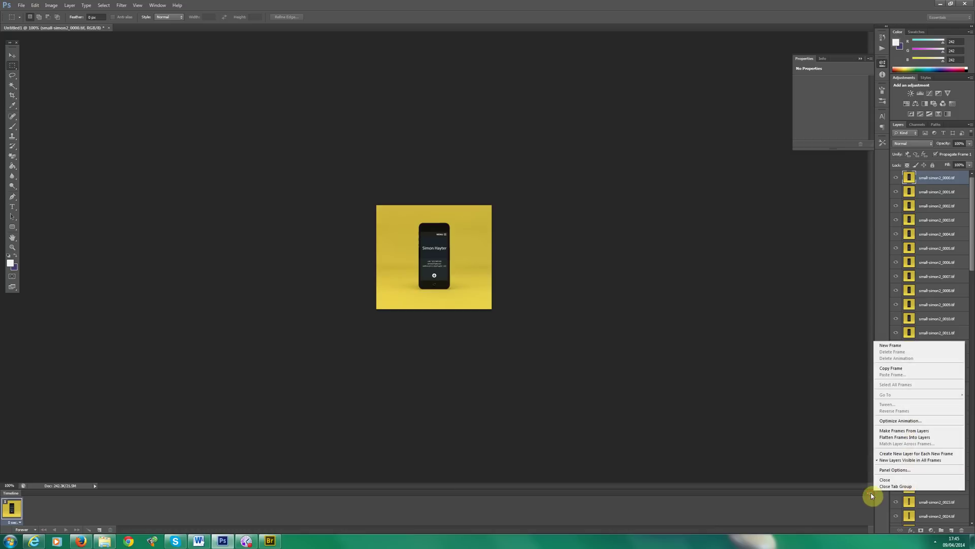
pyautogui.click(916, 432)
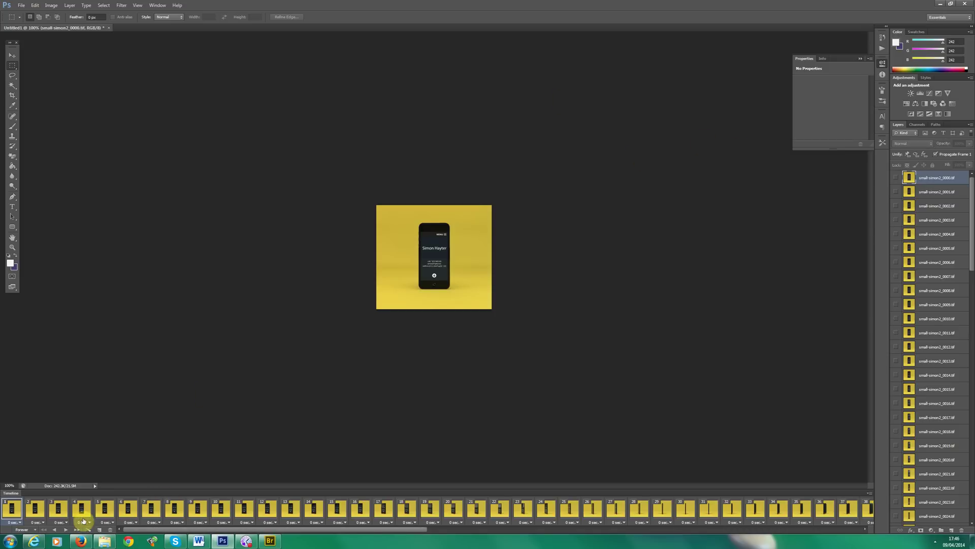
# Play the spinning-phone animation, then stop it and return to the first frame.
pyautogui.click(66, 530)
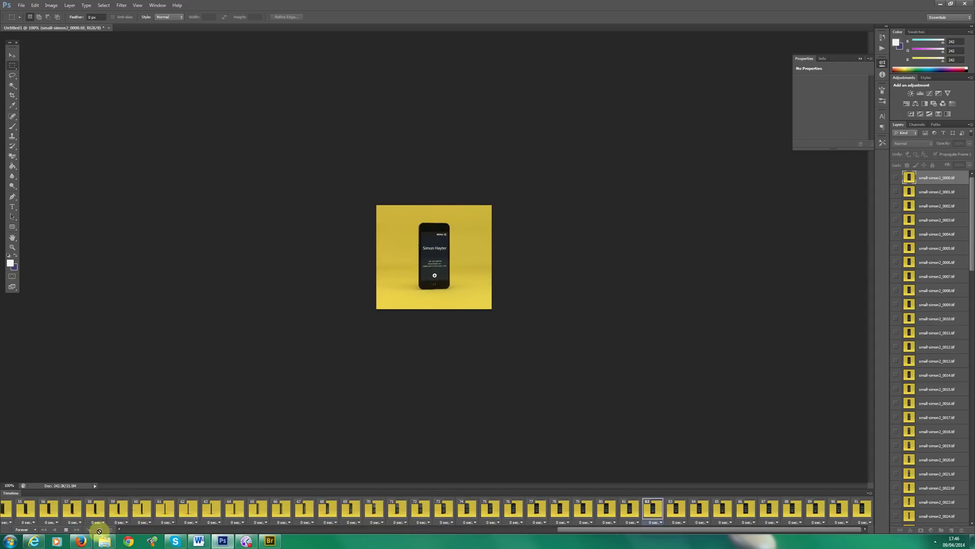
pyautogui.click(66, 530)
pyautogui.click(45, 530)
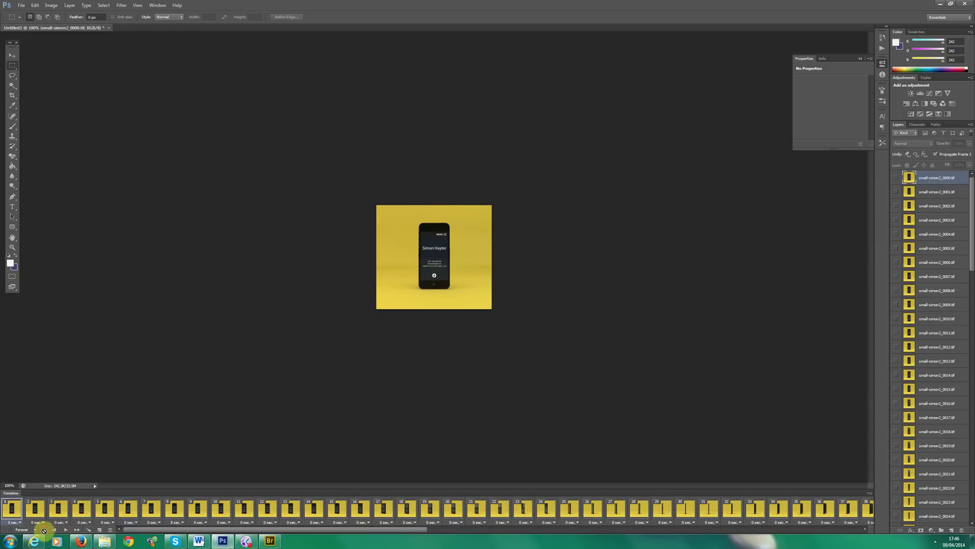
pyautogui.click(21, 6)
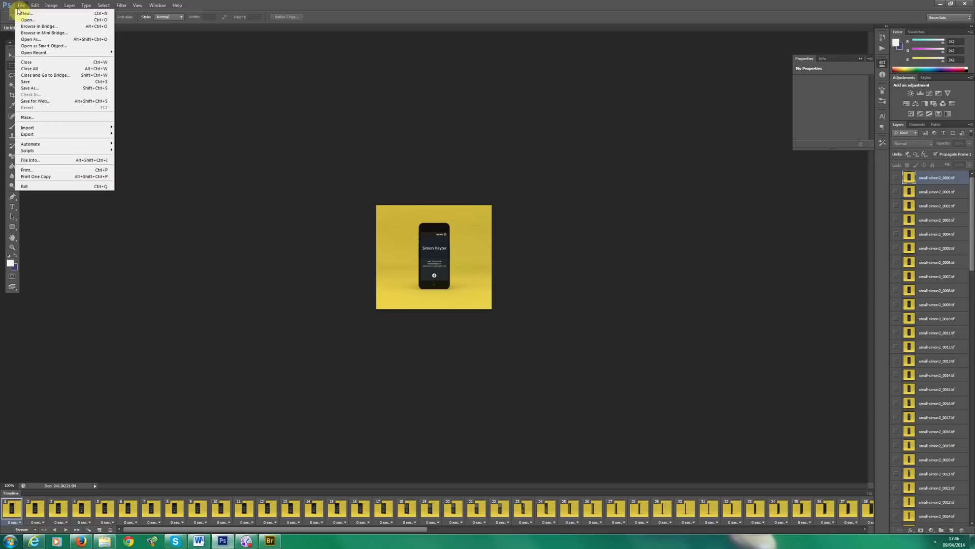
# In Save for Web, set GIF looping to Forever, then play and stop the preview.
pyautogui.click(61, 101)
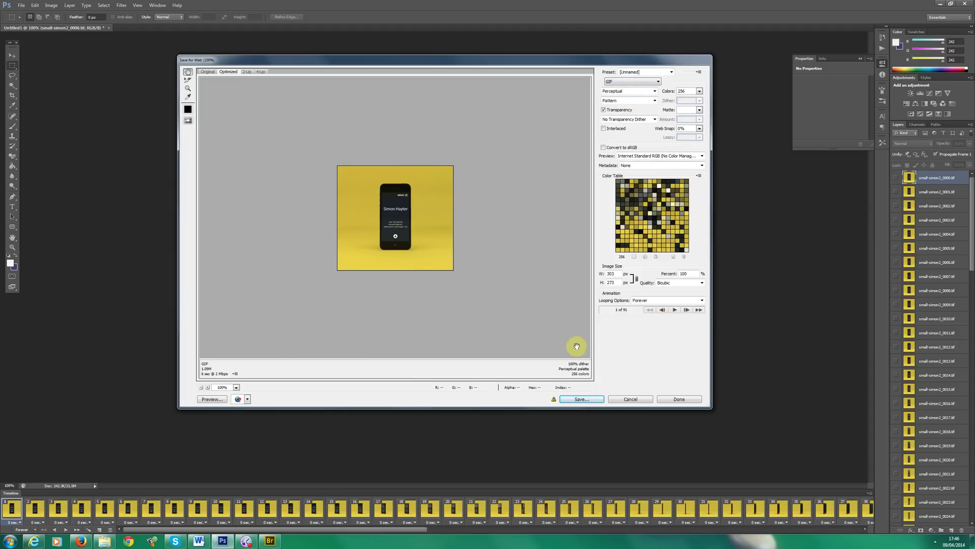
pyautogui.click(646, 301)
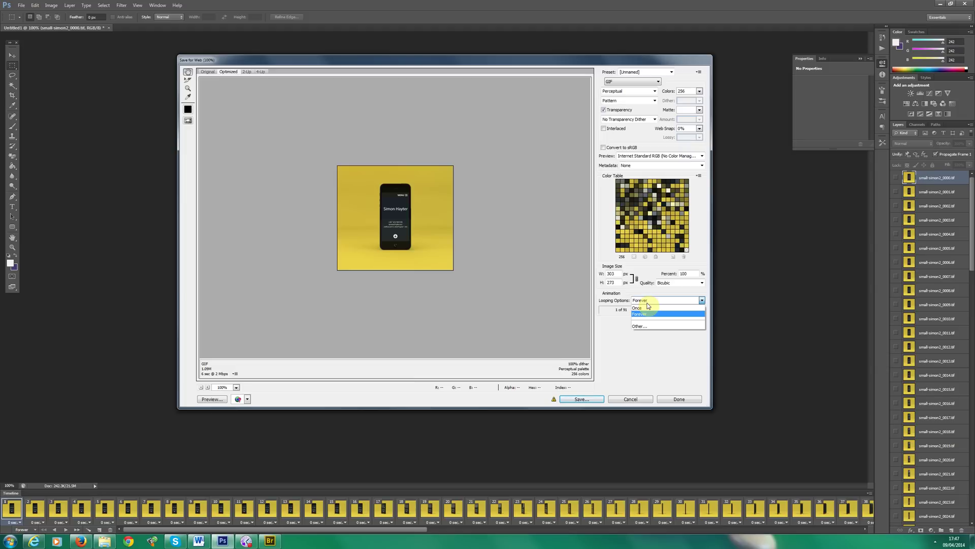
pyautogui.click(638, 300)
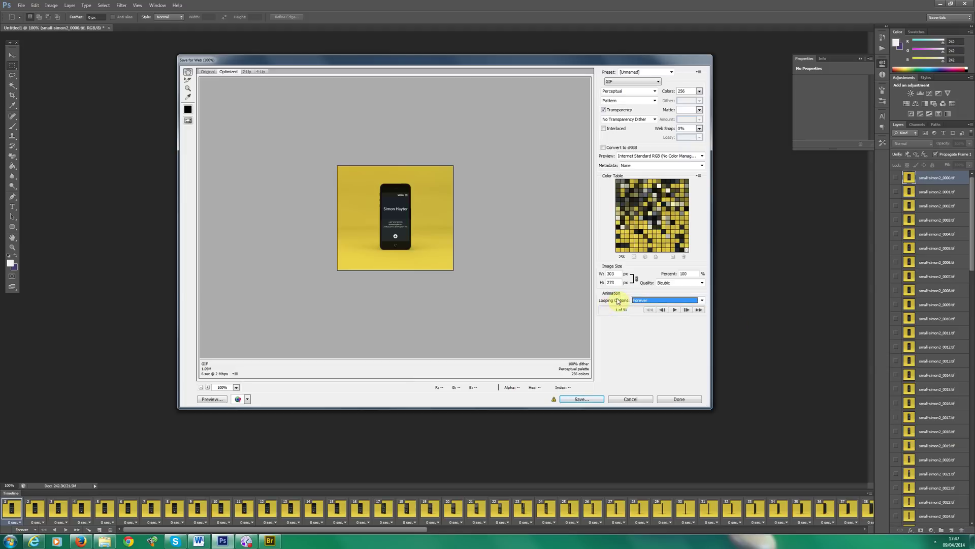
pyautogui.click(636, 300)
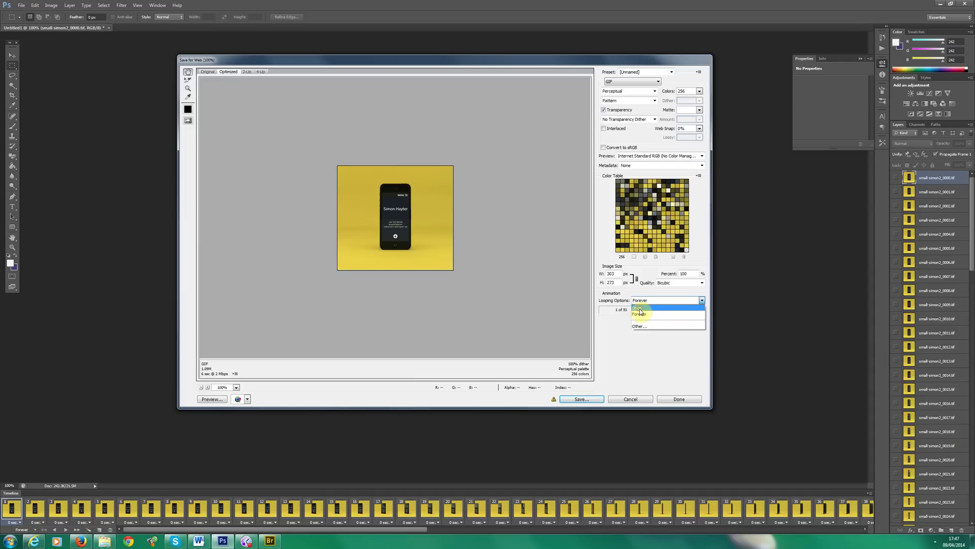
pyautogui.click(642, 315)
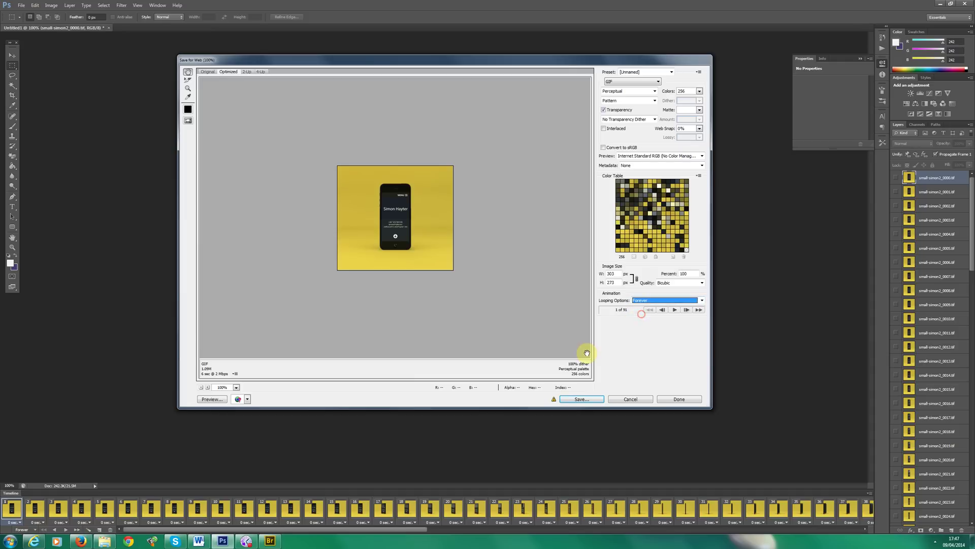
pyautogui.click(676, 309)
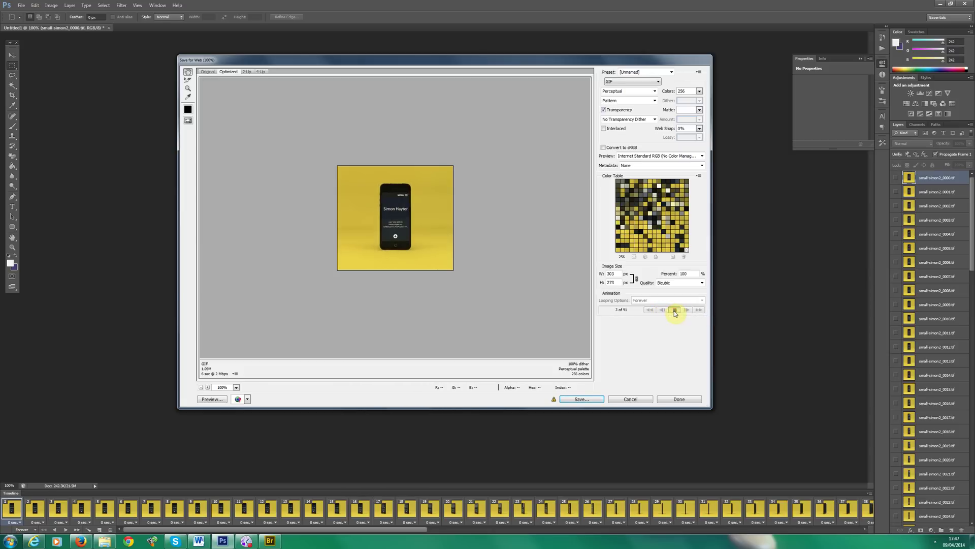
pyautogui.click(674, 310)
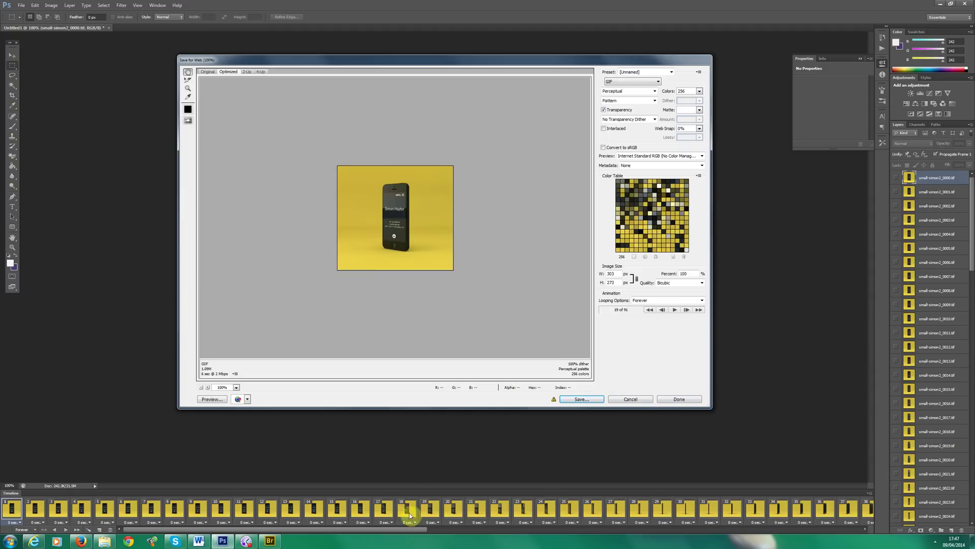
# Close Save for Web with Done, leaving frame 3's 0 sec delay unchanged.
pyautogui.click(679, 399)
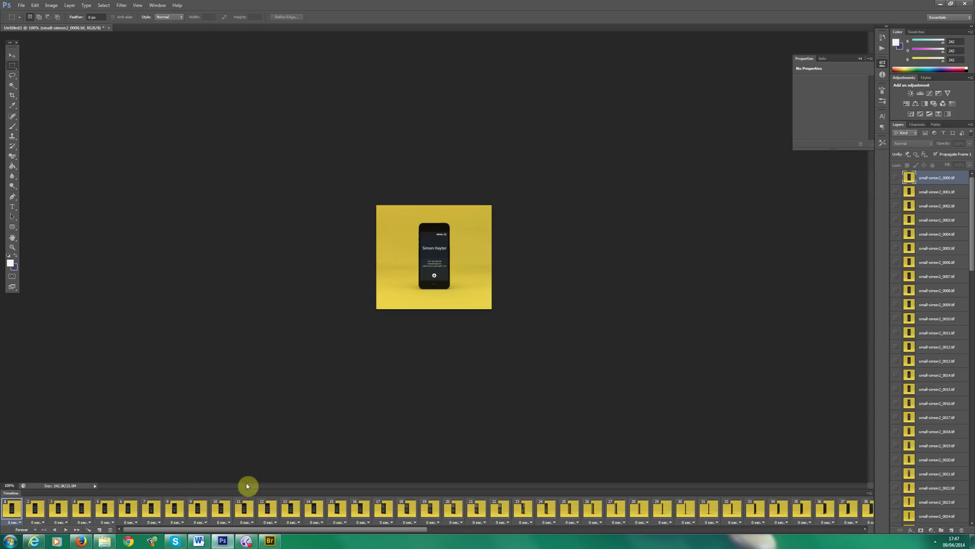
pyautogui.click(66, 524)
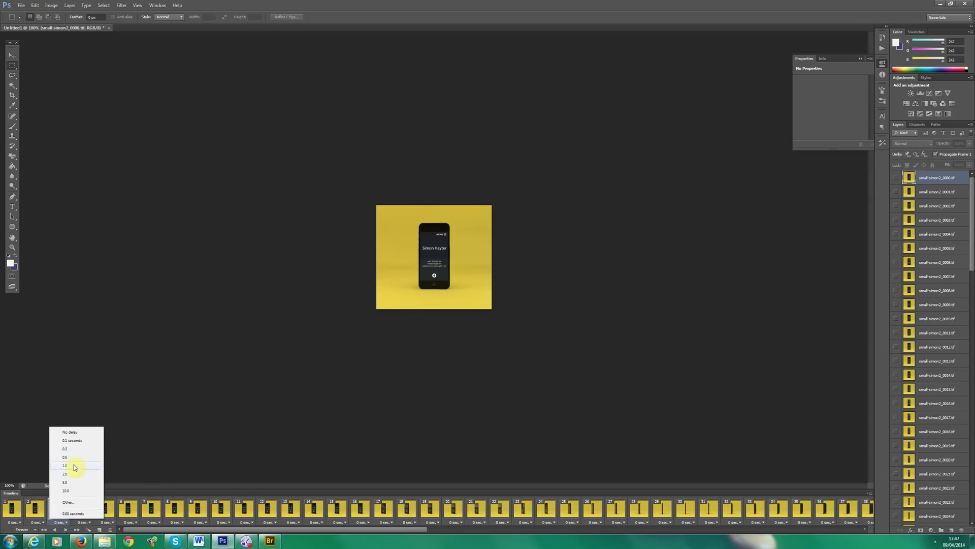
pyautogui.click(183, 478)
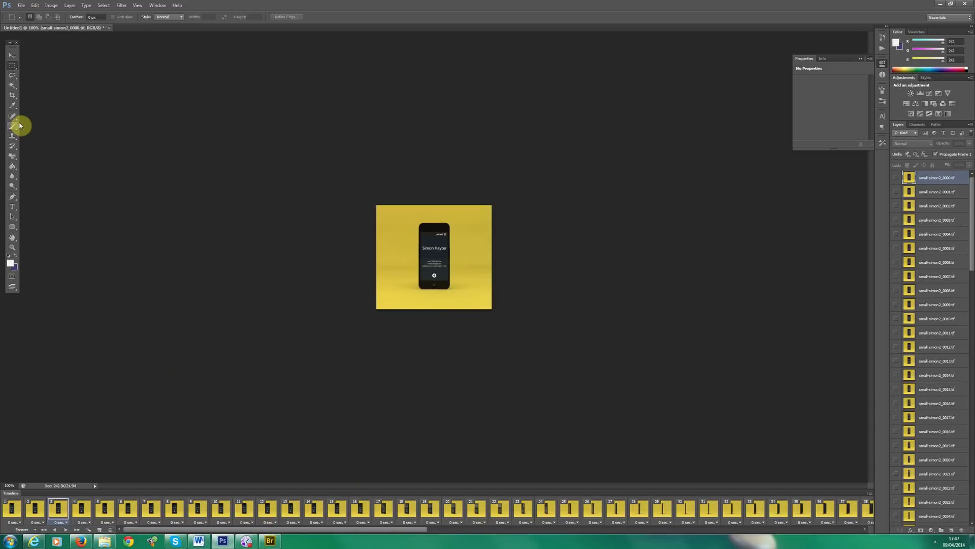
pyautogui.click(21, 5)
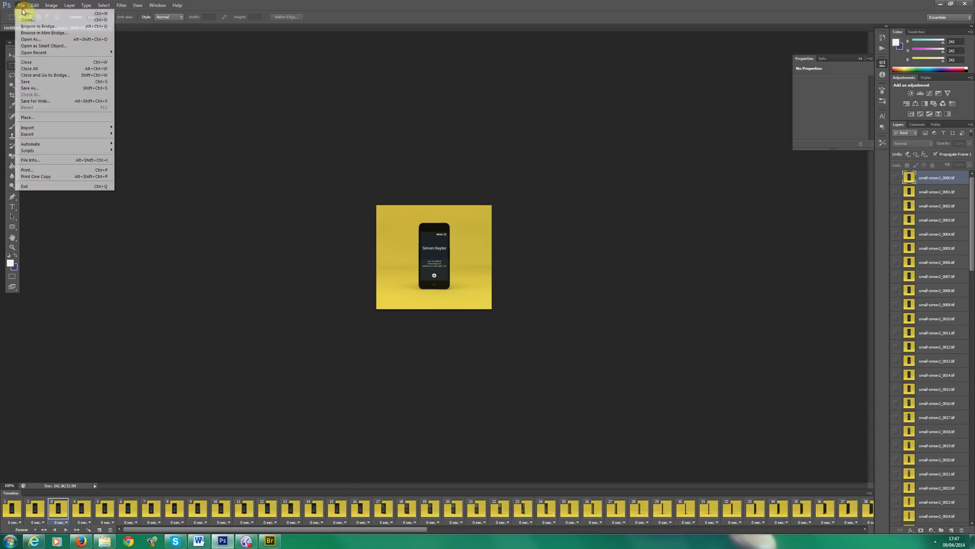
# Reopen Save for Web and compare the GIF download time at 1 Mbps and 2 Mbps.
pyautogui.click(42, 102)
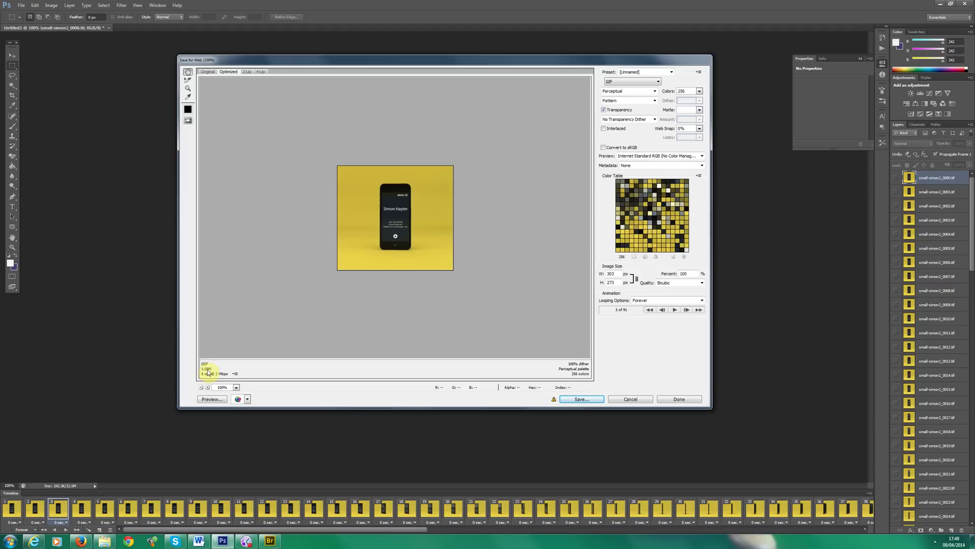
pyautogui.click(235, 374)
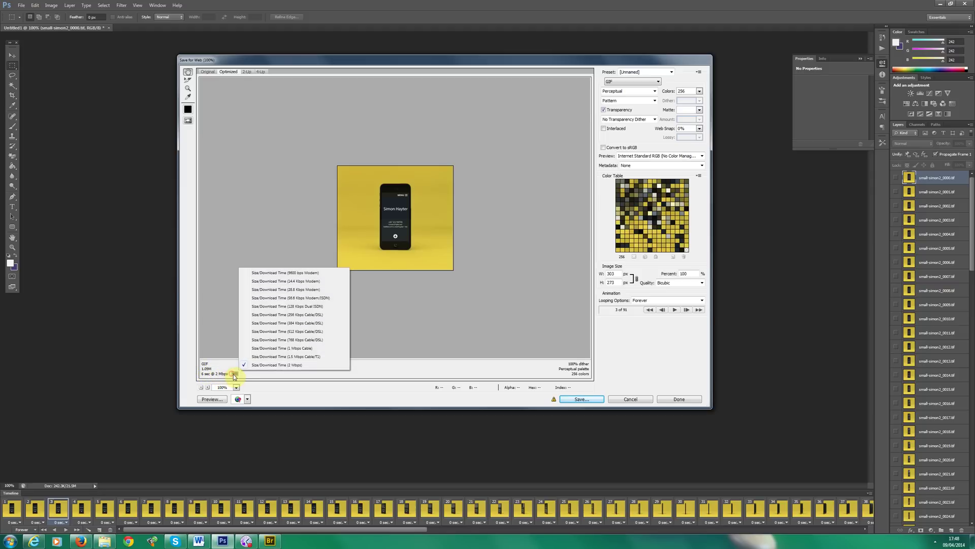
pyautogui.click(311, 351)
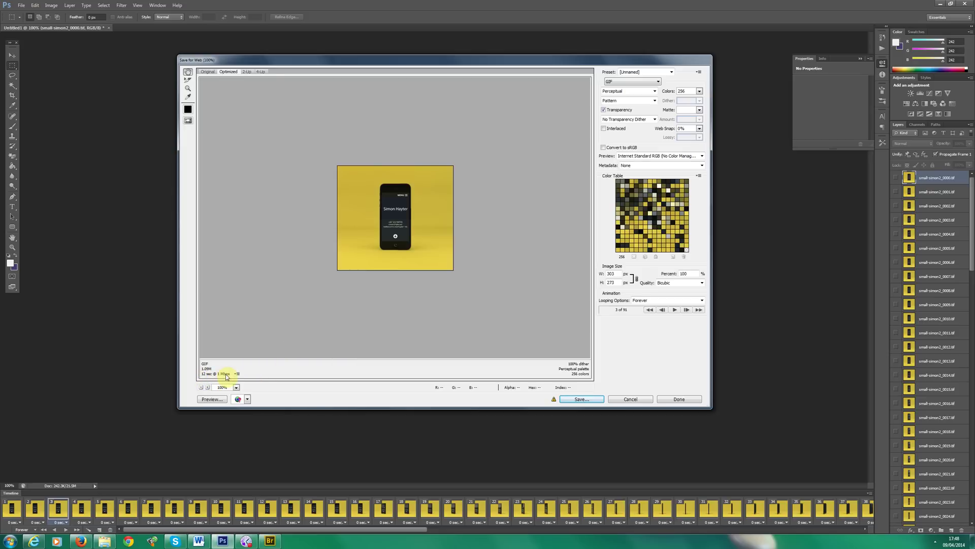
pyautogui.click(236, 374)
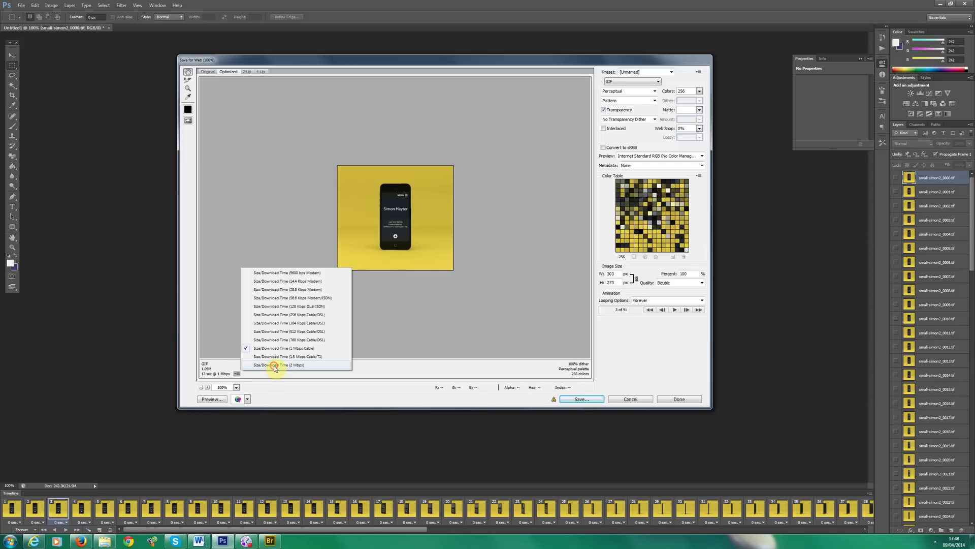
pyautogui.click(275, 365)
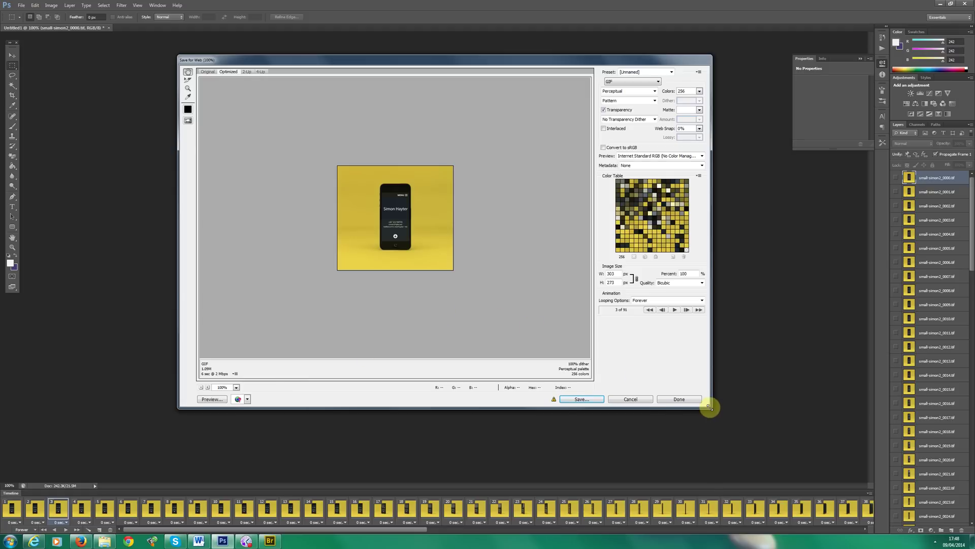
pyautogui.moveTo(710, 406)
pyautogui.mouseDown()
pyautogui.moveTo(719, 422)
pyautogui.moveTo(701, 409)
pyautogui.mouseUp()
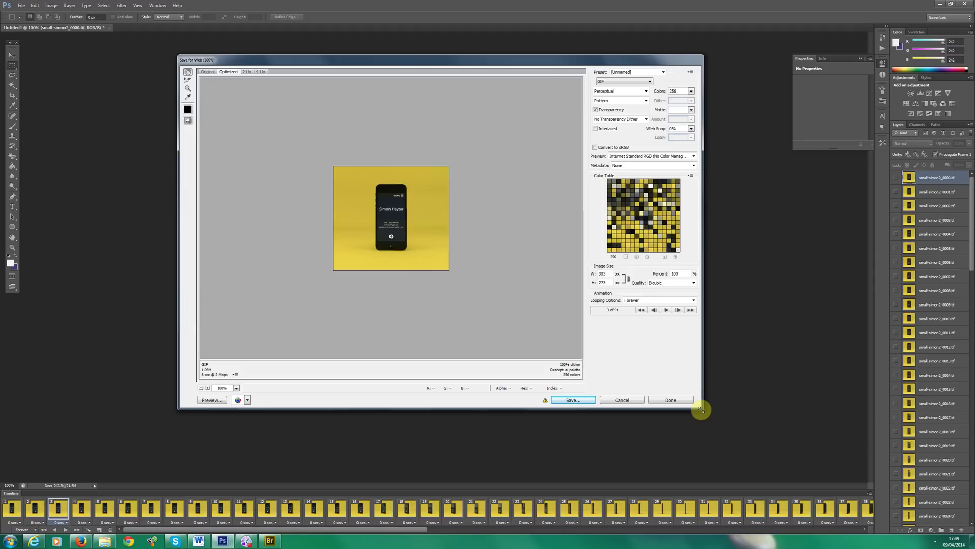
# Save the optimized GIF under the file name heres-another-one-made.
pyautogui.click(582, 402)
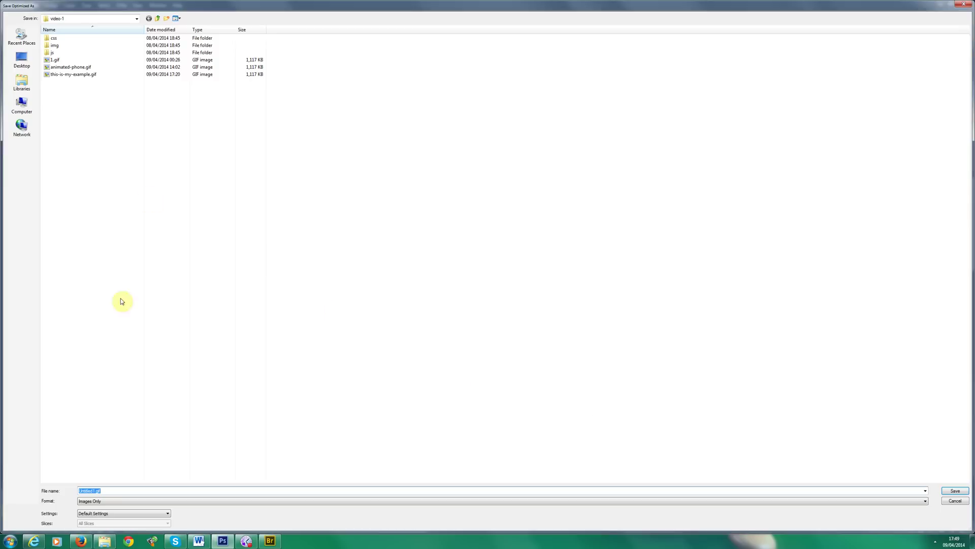
pyautogui.write('heres-another-one-made')
pyautogui.press('Return')
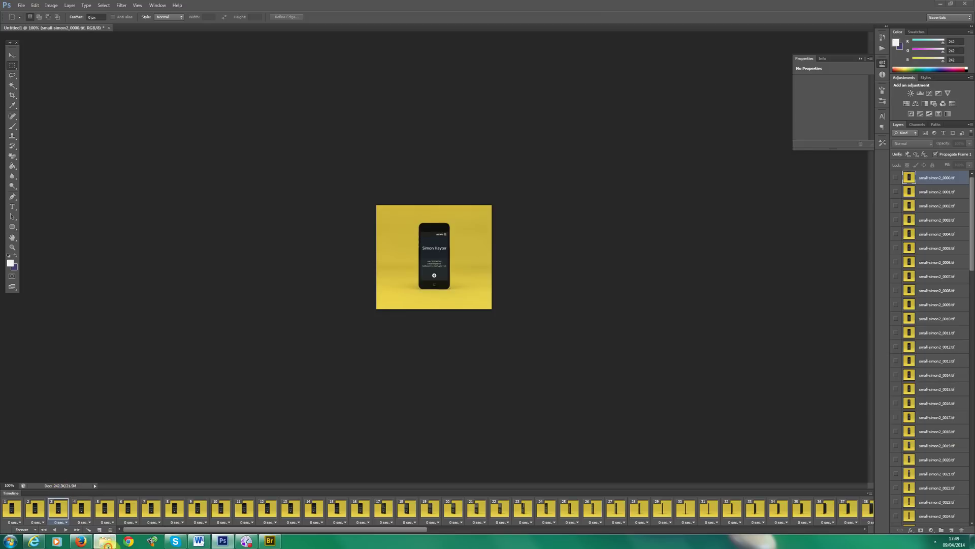
# Open heres-another-one-made.gif from the video-1 folder with Internet Explorer.
pyautogui.click(107, 543)
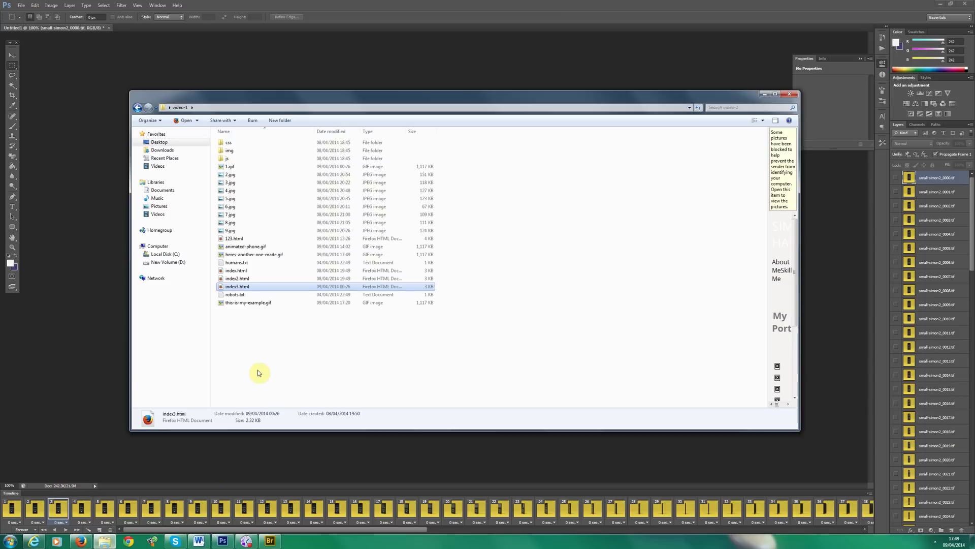
pyautogui.click(249, 255)
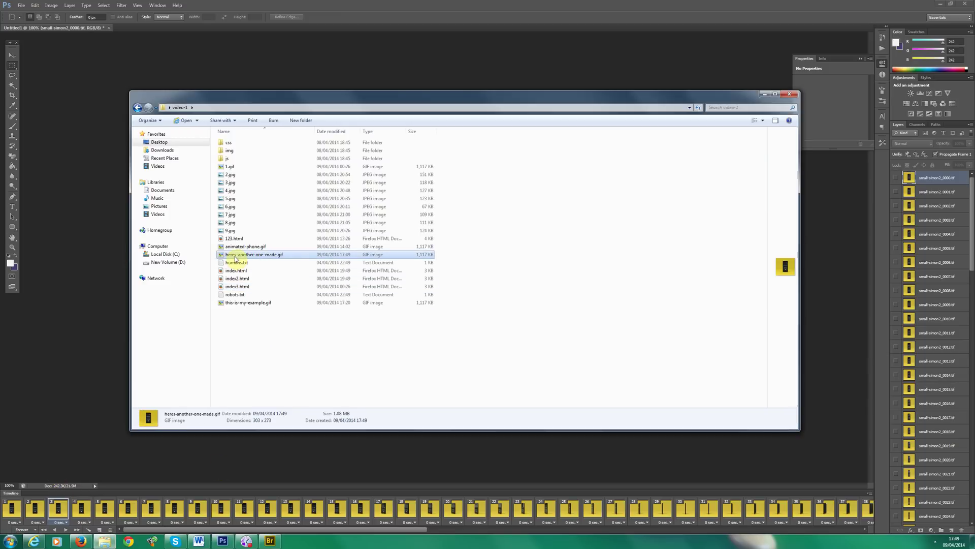
pyautogui.rightClick(235, 257)
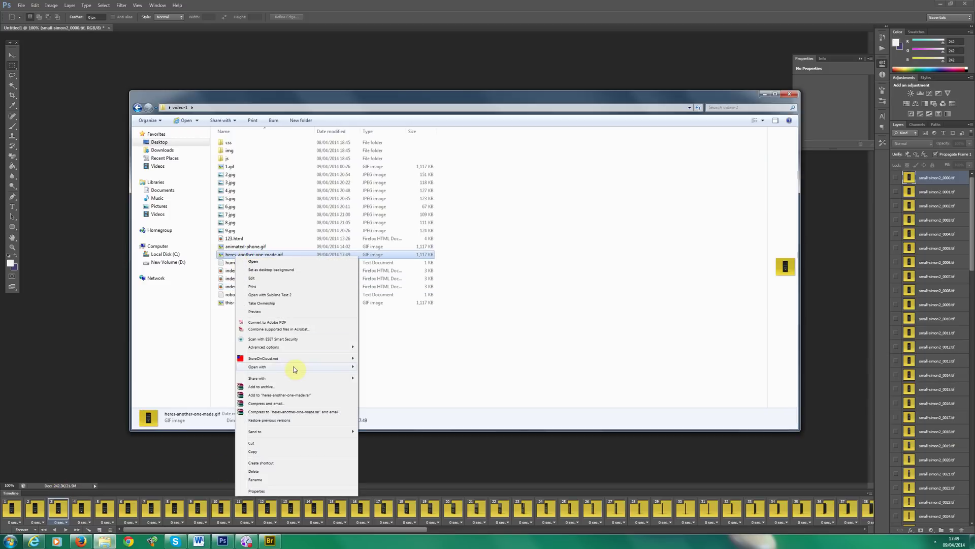
pyautogui.moveTo(321, 370)
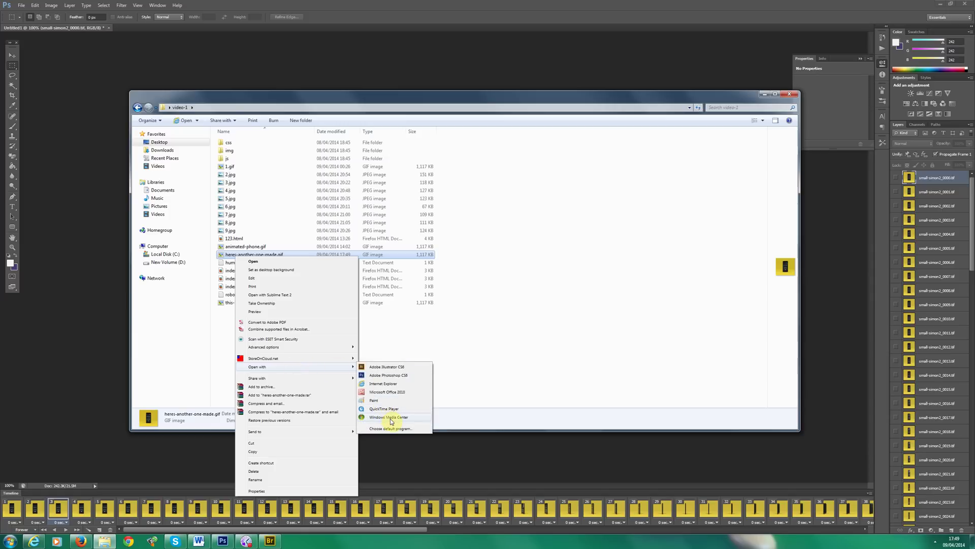
pyautogui.click(385, 384)
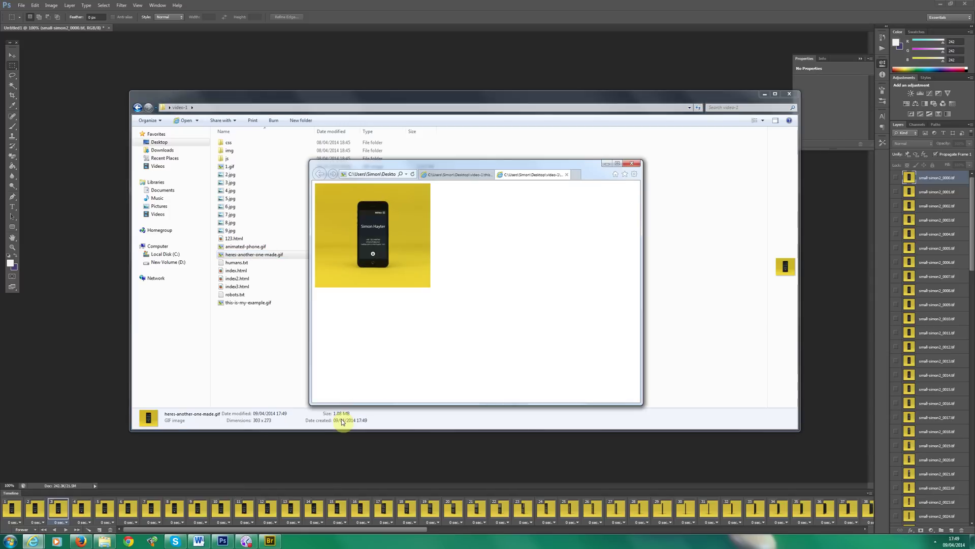